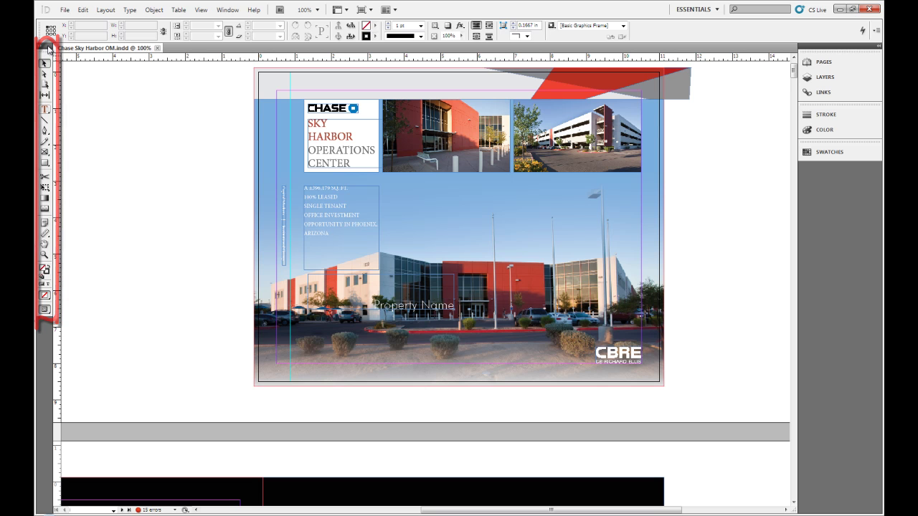
Float the Tools panel, try single-row, two-column and single-column layouts, then dock it left
mouse_move(48, 48)
left_mouse_down()
mouse_move(131, 80)
mouse_move(183, 81)
left_mouse_up()
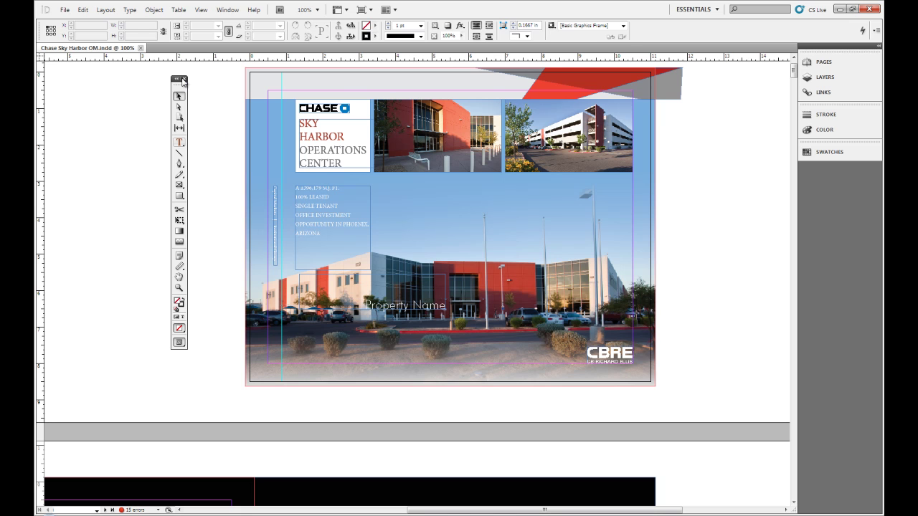
left_click(175, 79)
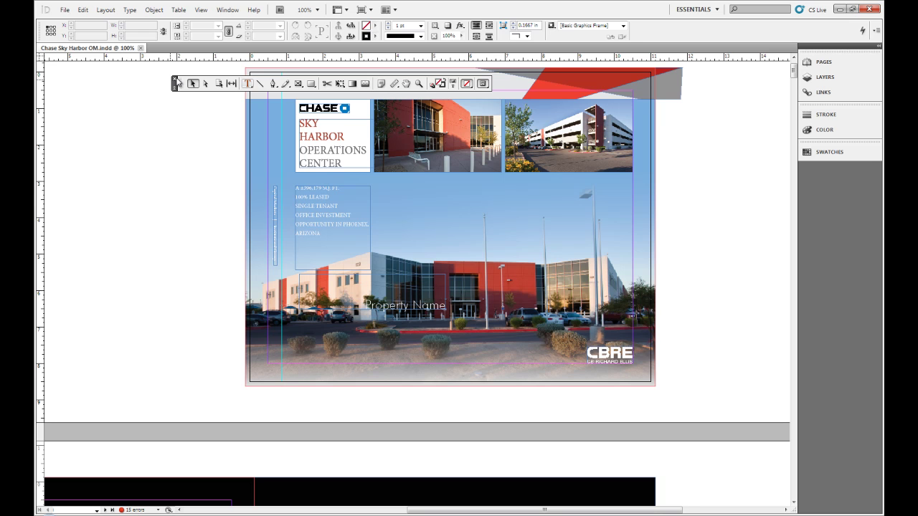
left_click(174, 83)
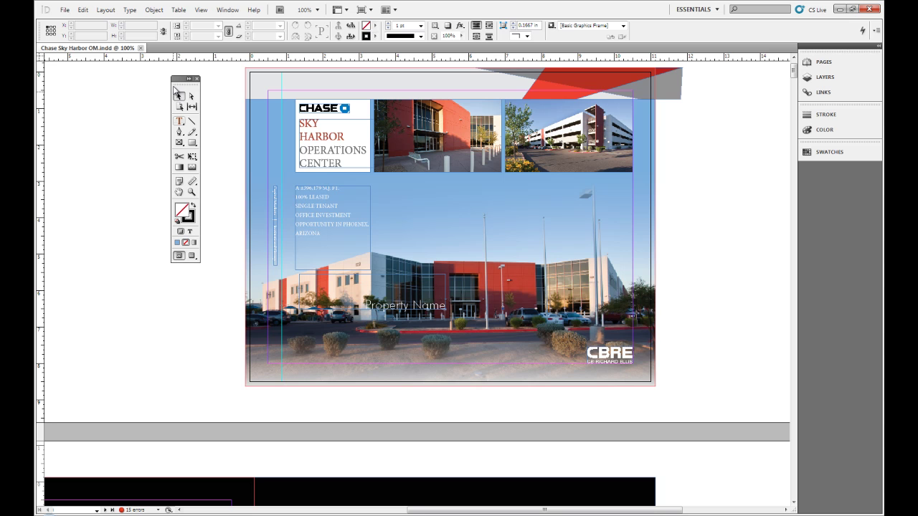
double_click(188, 80)
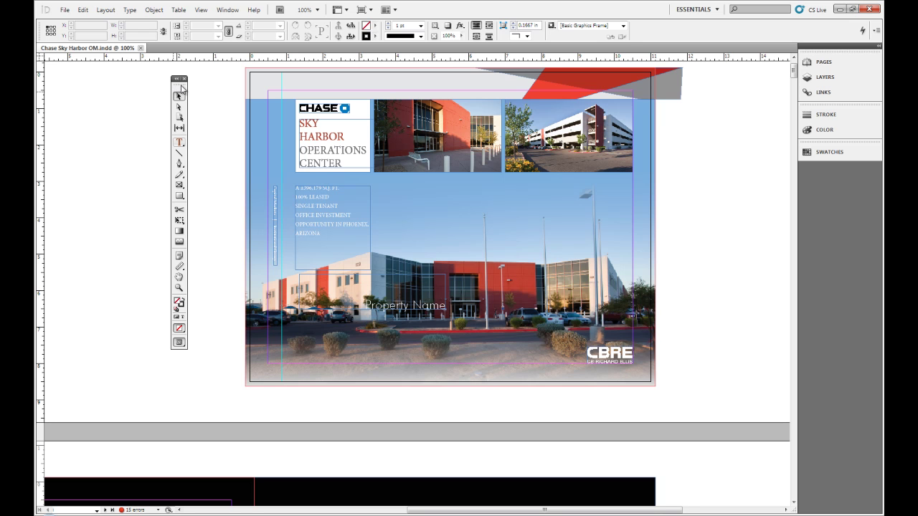
left_click_drag(181, 87, 44, 61)
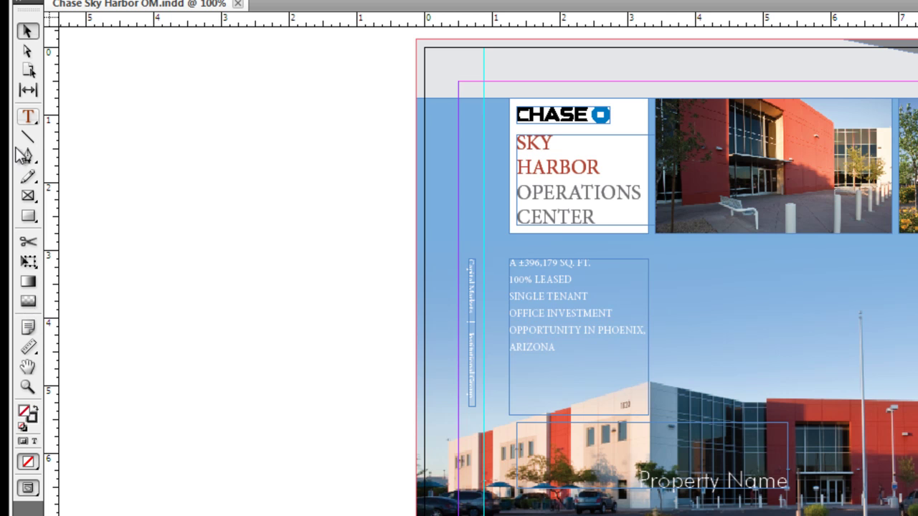
Select the top photo frames with Selection, then the middle frame's image with Direct Selection
left_click(28, 33)
left_click(733, 164)
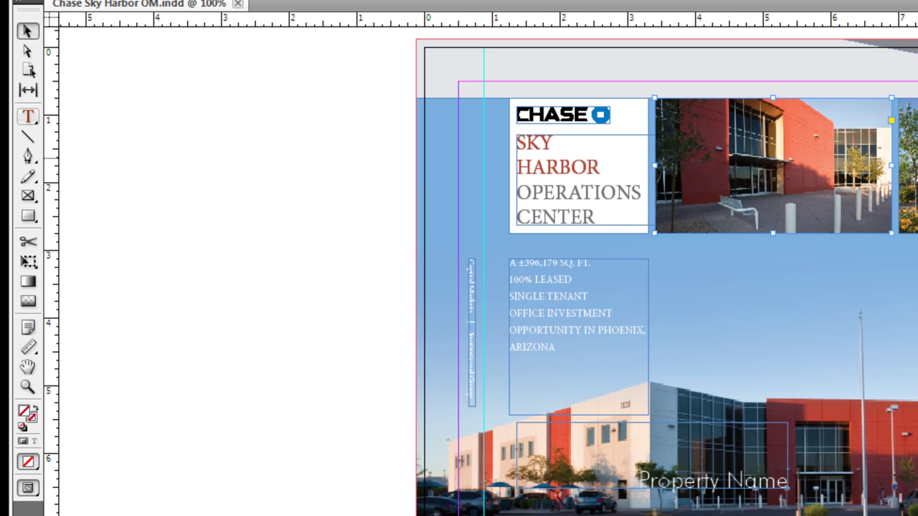
left_click(900, 165)
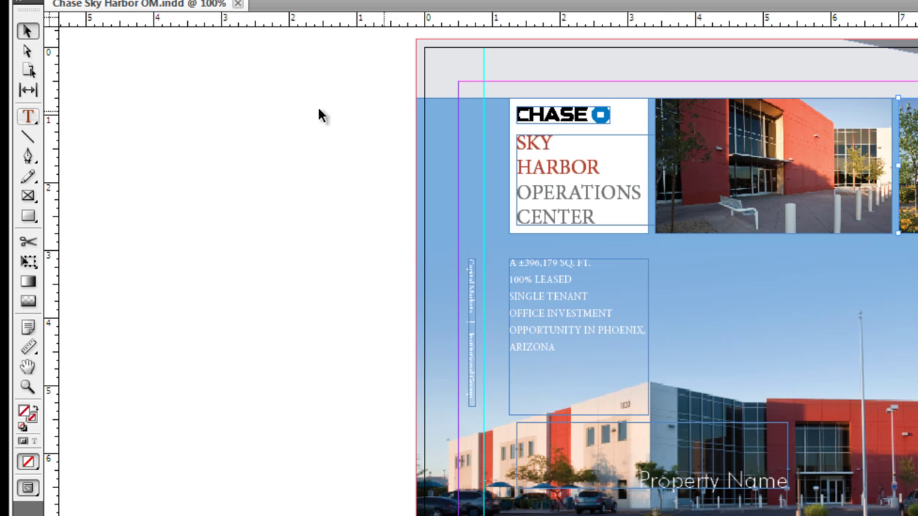
left_click(26, 50)
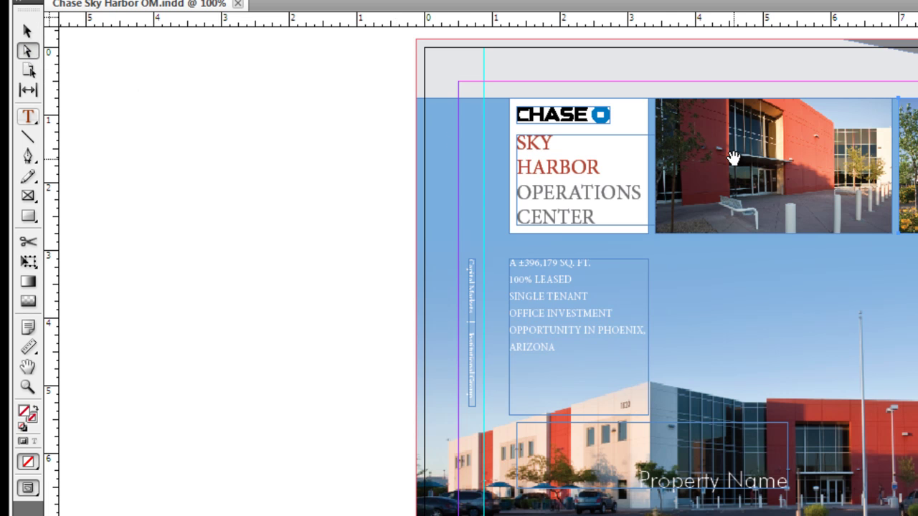
left_click(733, 158)
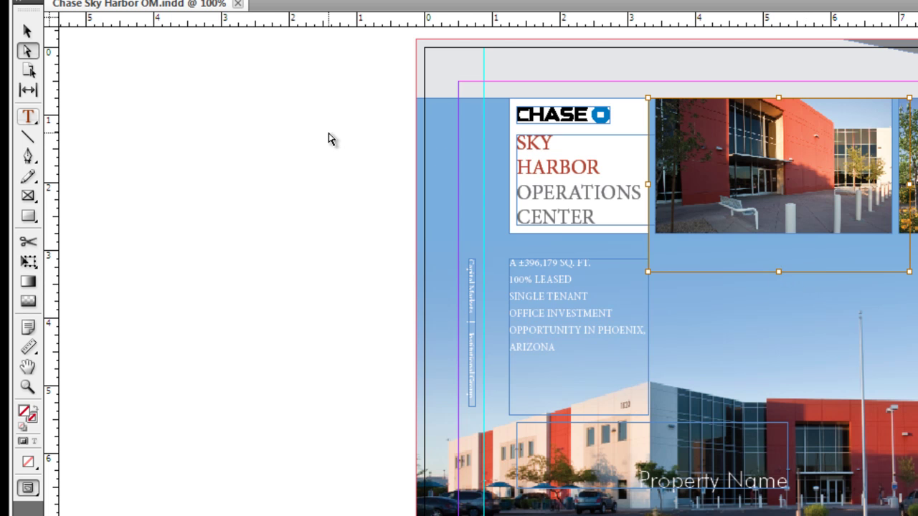
Activate the Page tool, then make the Gap tool the active tool
left_click(27, 71)
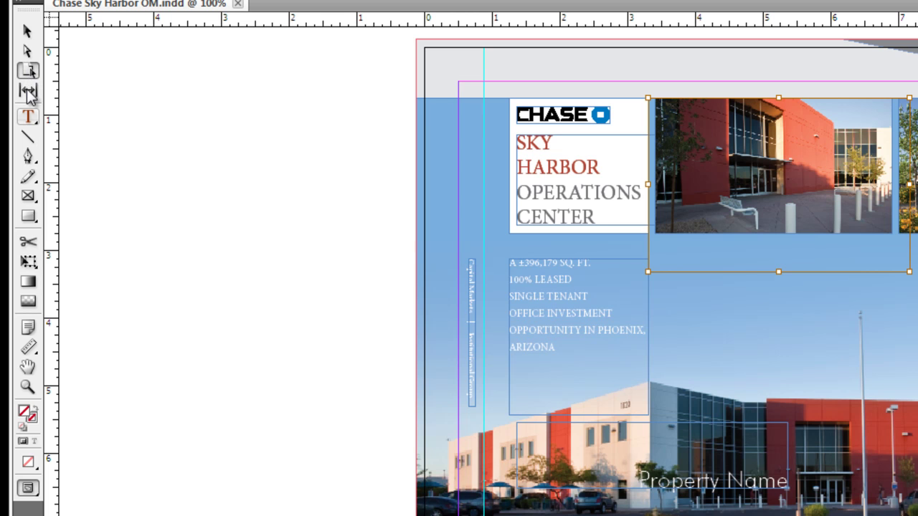
left_click(28, 91)
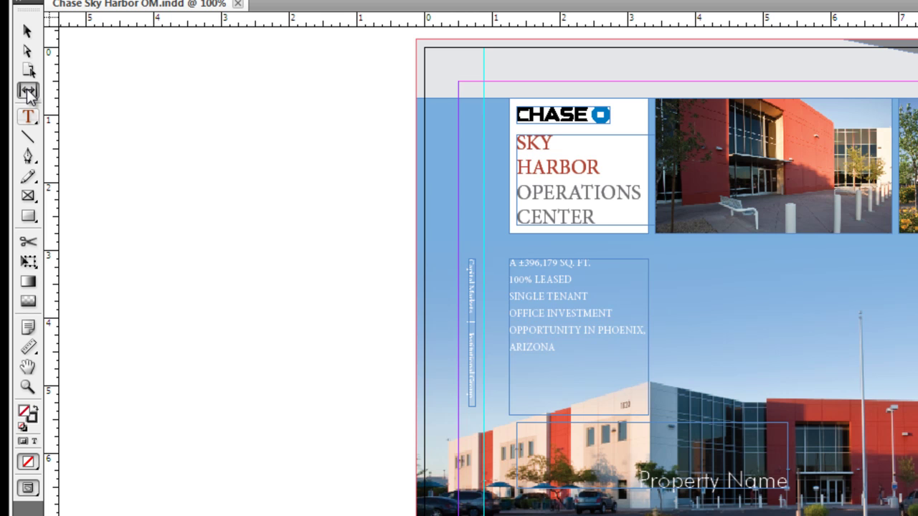
left_click(28, 91)
Check the Type tool's Type on a Path alternative, keep Type Tool, then switch to the Line tool
left_click(29, 118)
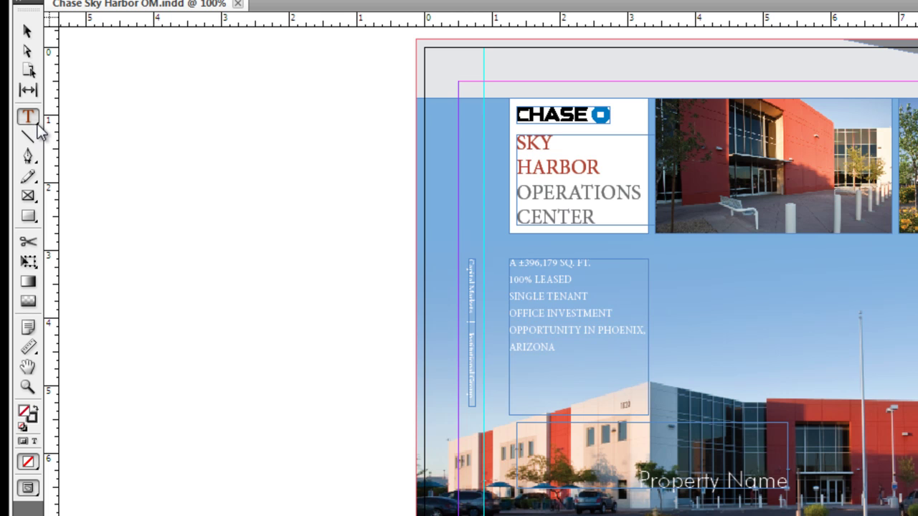
left_click(38, 124)
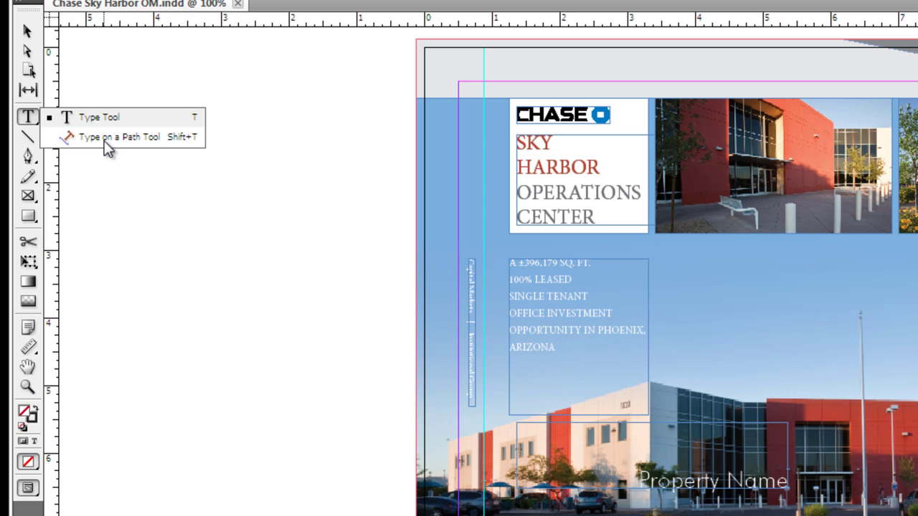
left_click(28, 119)
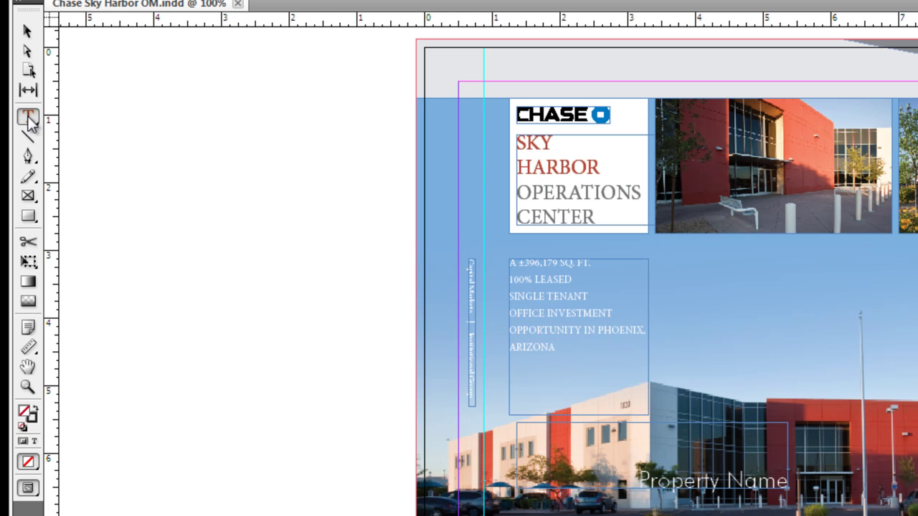
left_click(29, 141)
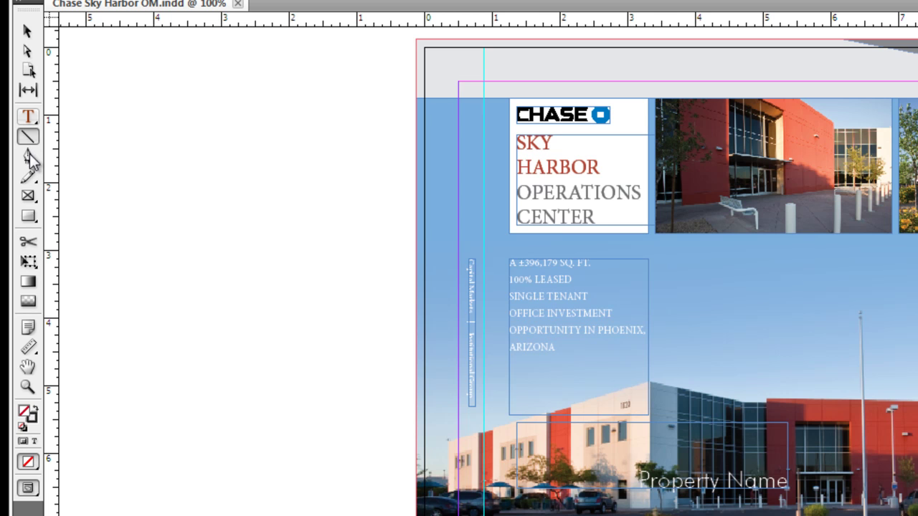
left_click(29, 158)
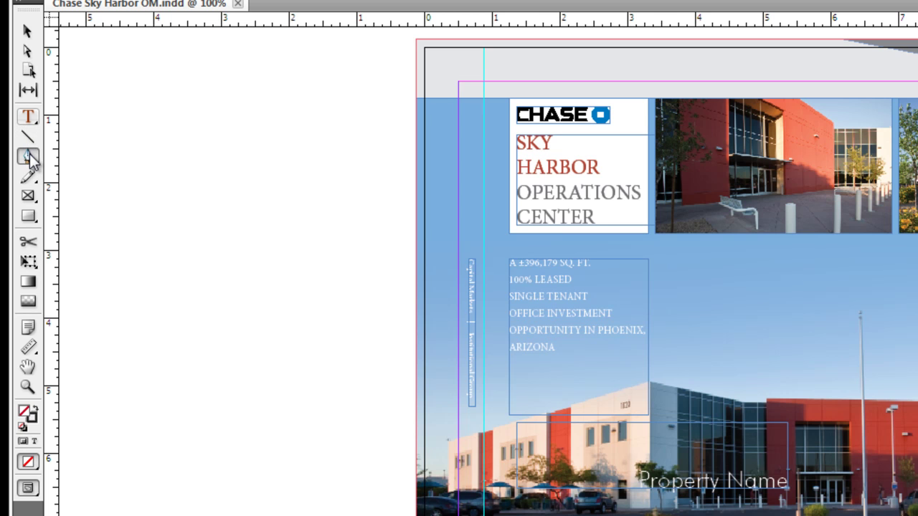
left_click(30, 155)
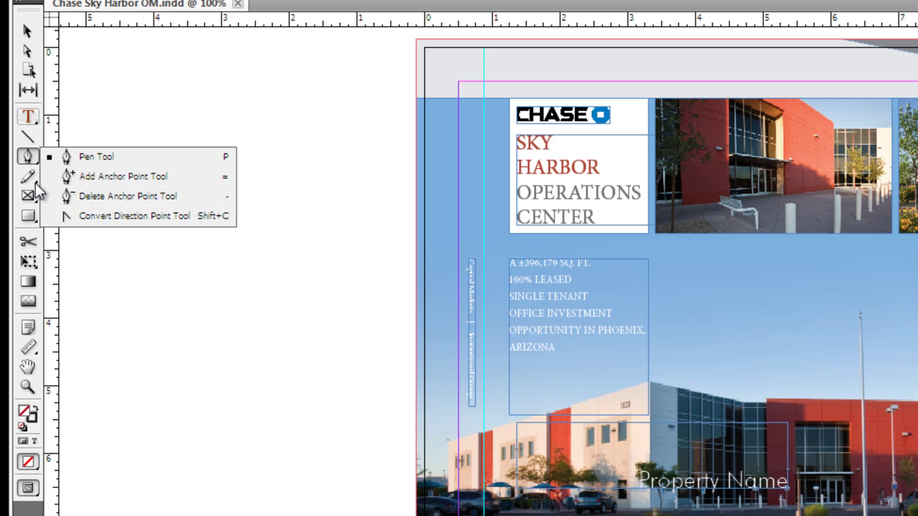
left_click(29, 178)
left_click(29, 179)
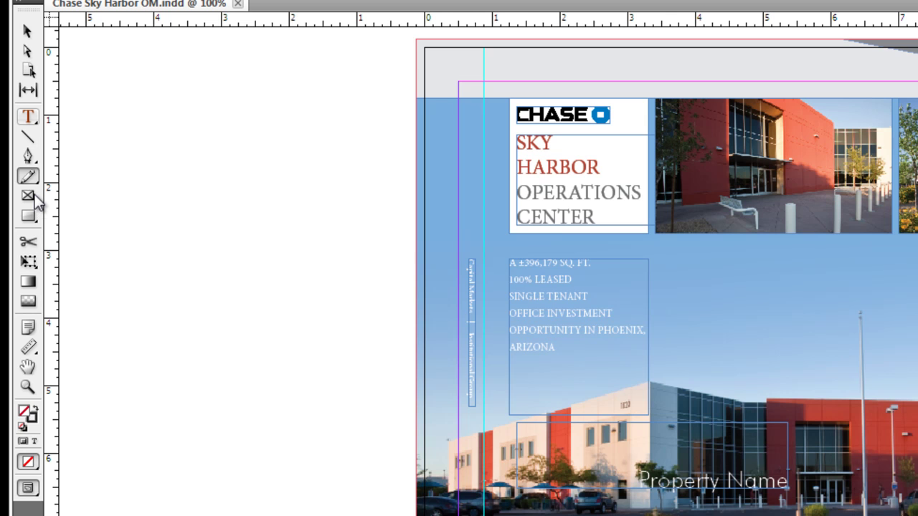
left_click(33, 196)
left_click(38, 203)
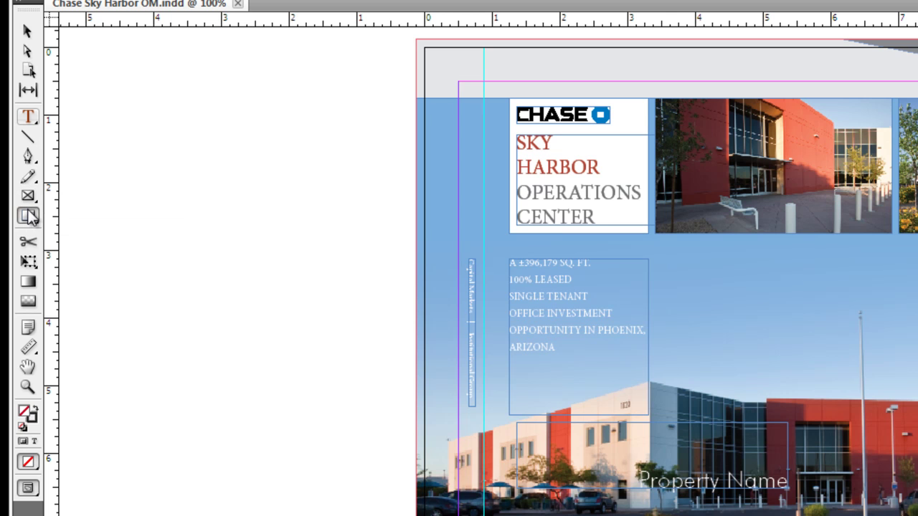
left_click(30, 218)
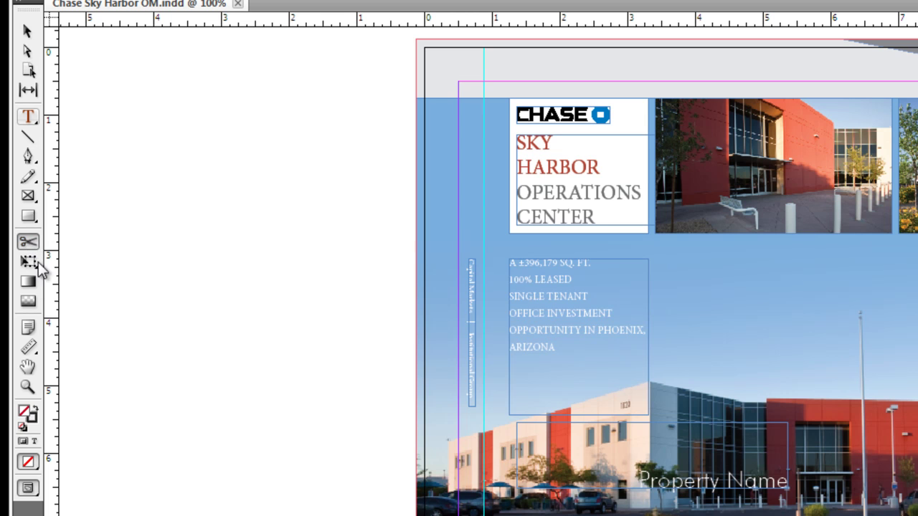
Try Scissors, view Free Transform's Rotate/Scale/Shear variants, then pick the Gradient Swatch tool
left_click(35, 245)
left_click(32, 260)
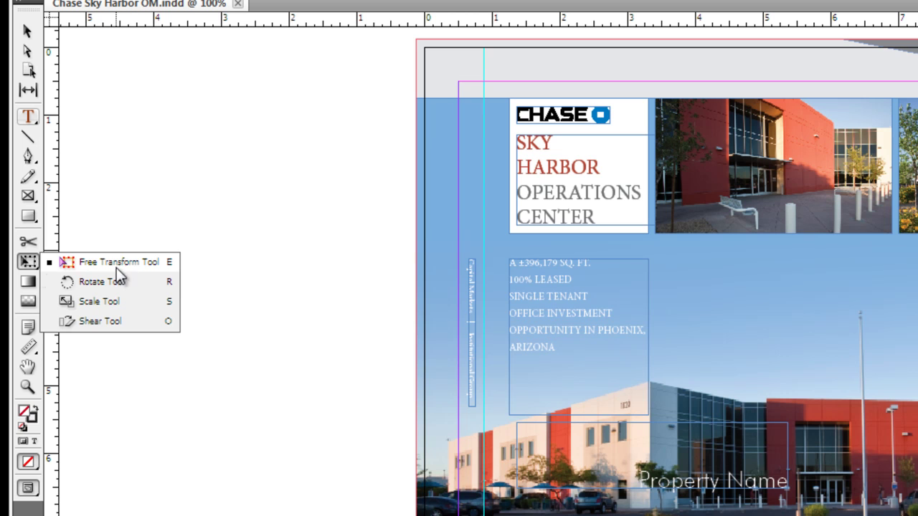
left_click(31, 264)
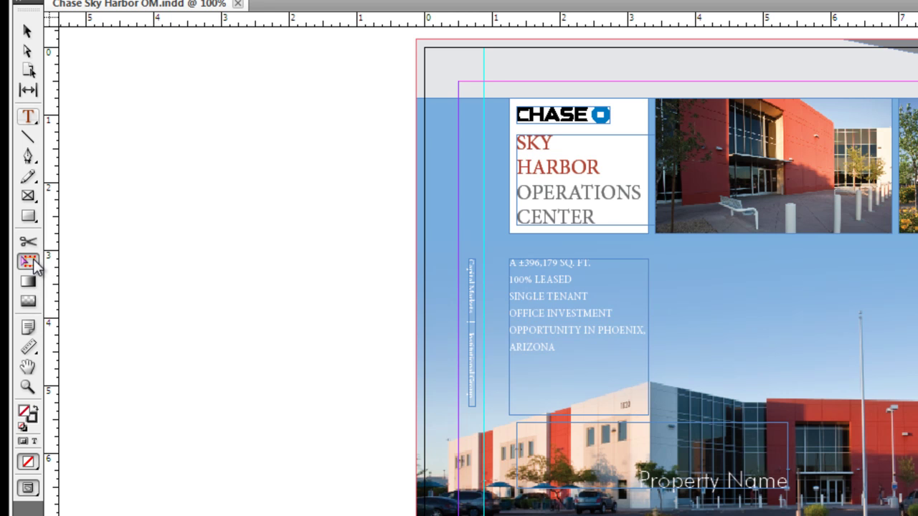
left_click(27, 284)
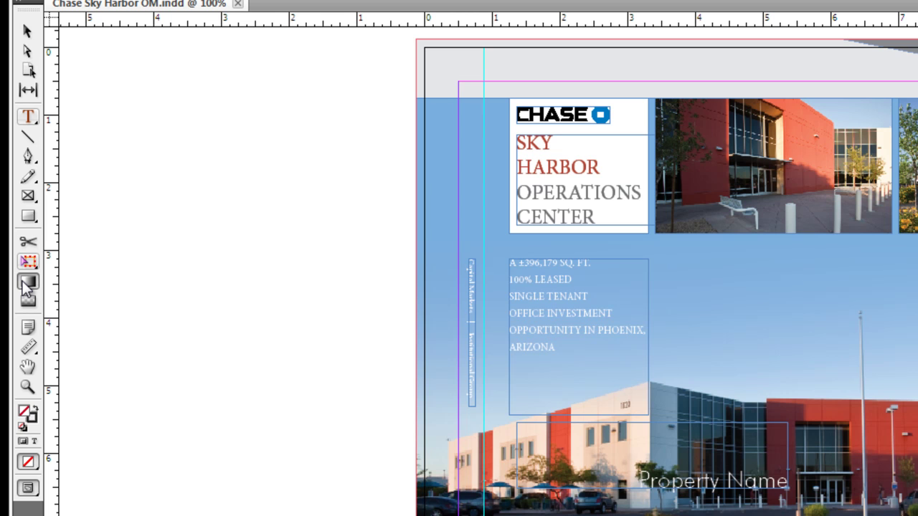
Select the Gradient tool, then display the Eyedropper/Measure tool flyout
left_click(29, 285)
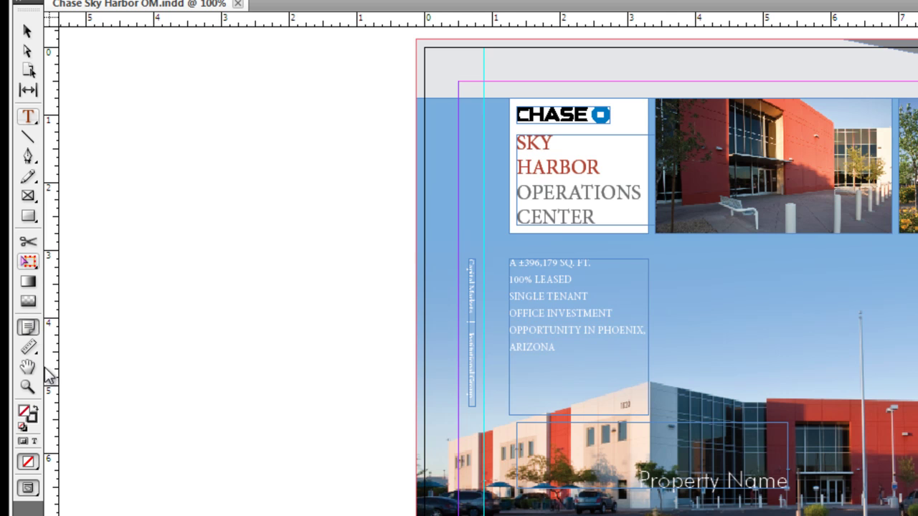
left_click(31, 351)
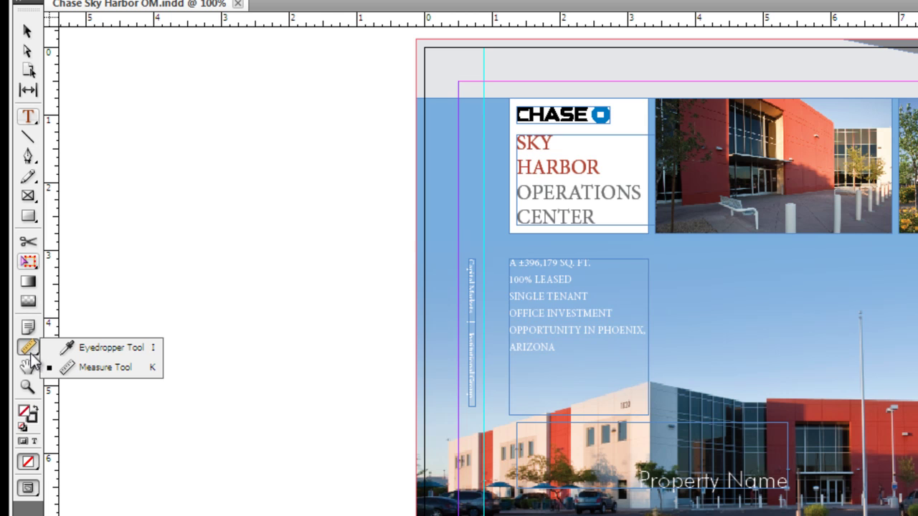
Switch to the Hand tool, then to the Zoom tool
left_click(29, 367)
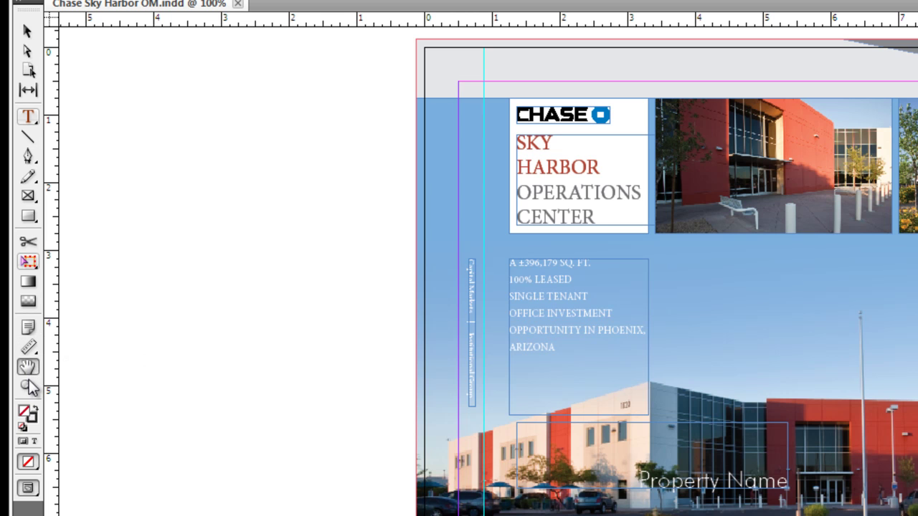
left_click(29, 388)
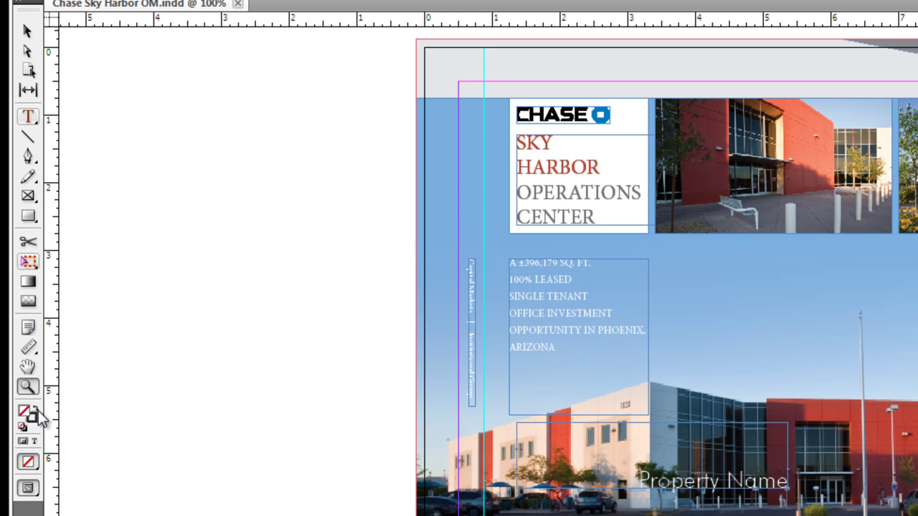
View the Apply Color/Gradient/None options, dismiss them, then show the Screen Mode choices
right_click(34, 468)
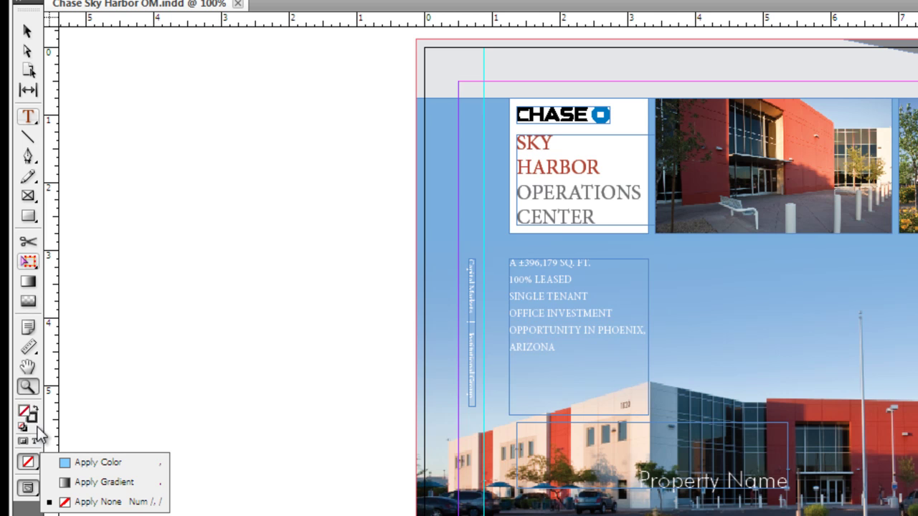
left_click(30, 488)
left_click(30, 489)
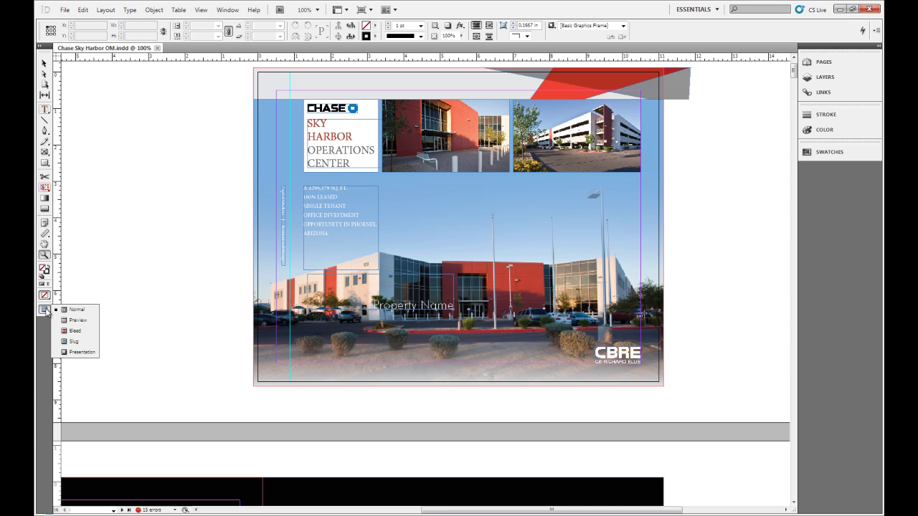
Preview the cover in Preview screen mode, then return to Normal mode
left_click(46, 311)
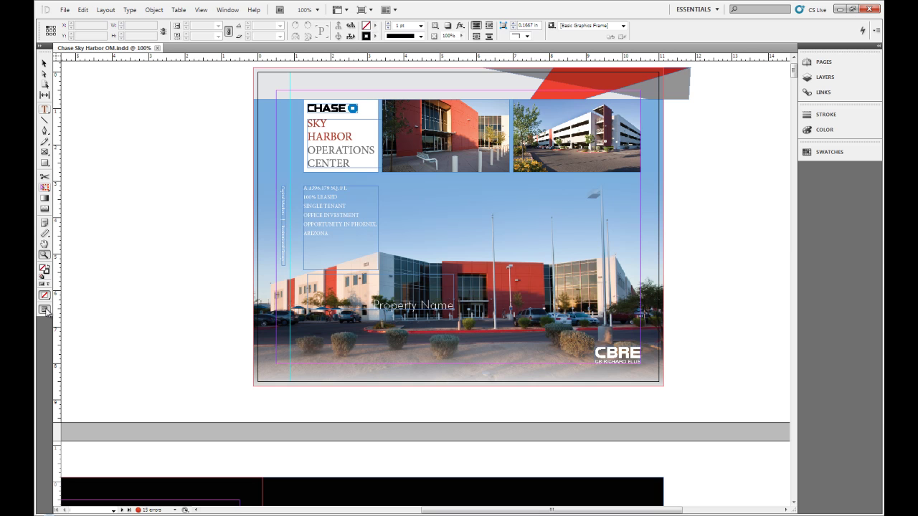
left_click_drag(46, 311, 75, 326)
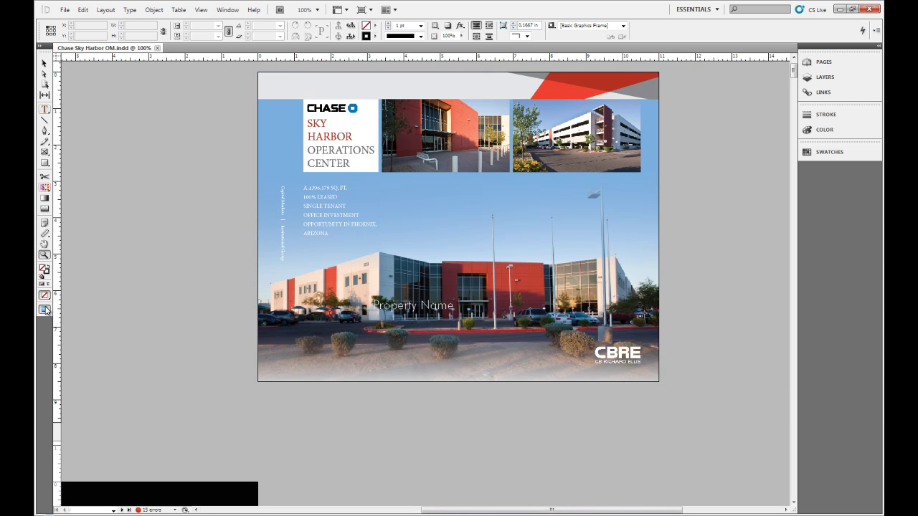
left_click(45, 310)
left_click(75, 309)
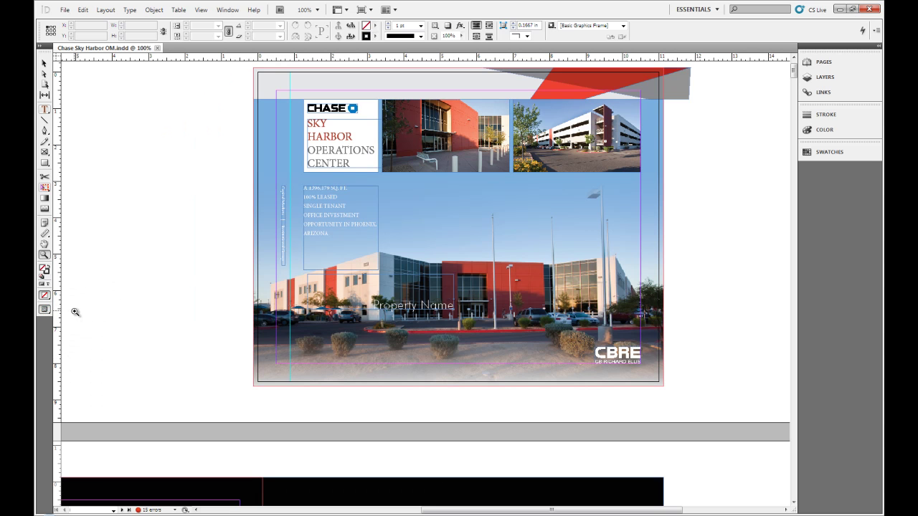
Make the Tools panel two columns, float and close it, then open the Window menu
left_click(45, 49)
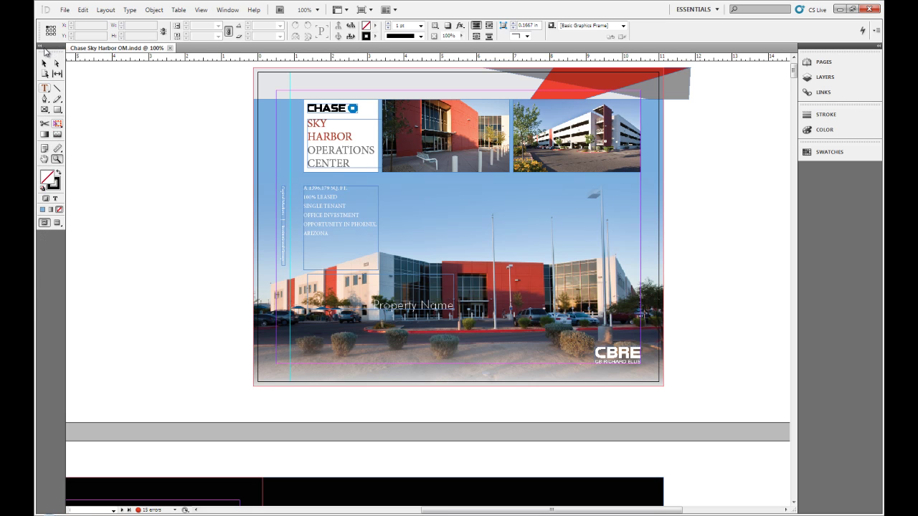
left_click_drag(45, 48, 99, 86)
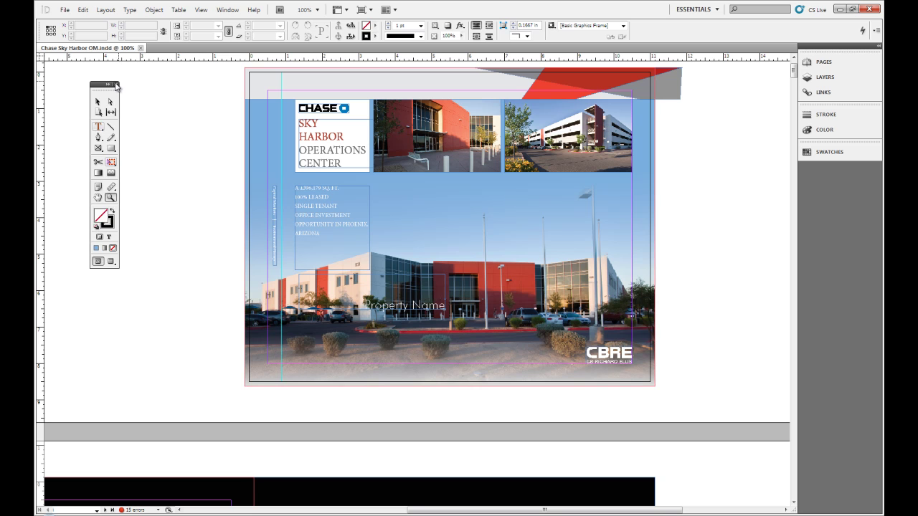
left_click(115, 85)
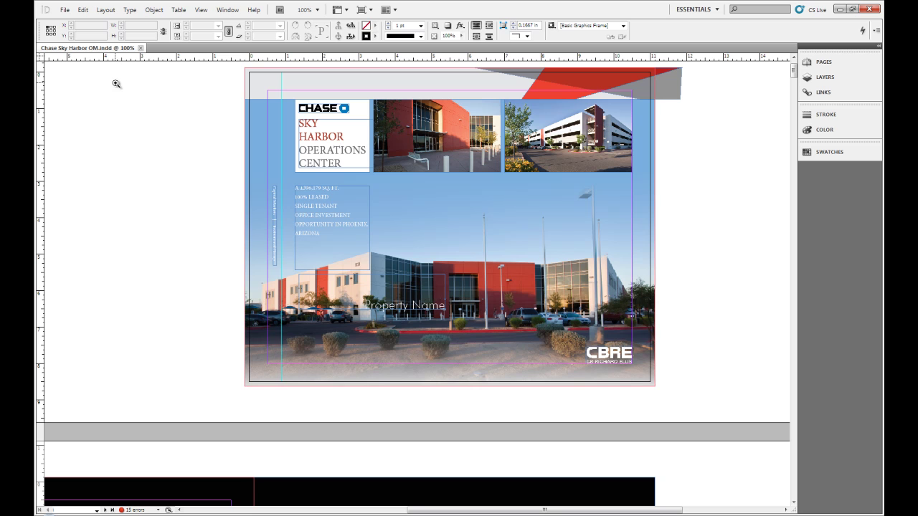
left_click(227, 10)
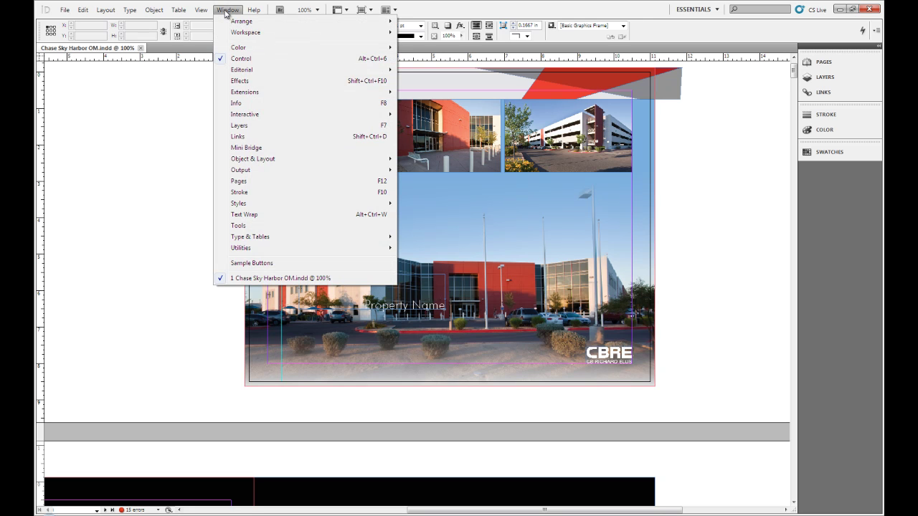